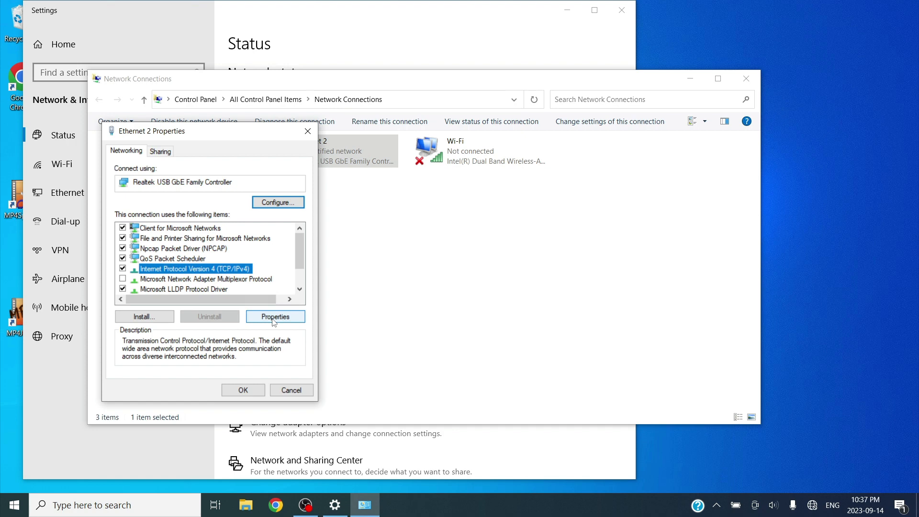
Step: Give the Ethernet 2 adapter the static IPv4 address 192.168.1.10 with subnet mask 255.255.255.0
{"action": "left_click", "coordinate": [274, 317]}
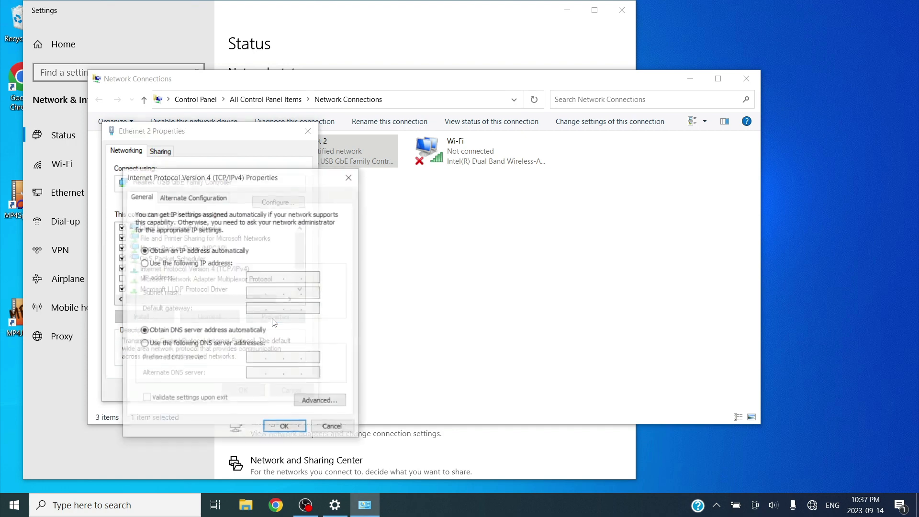
{"action": "left_click", "coordinate": [185, 265]}
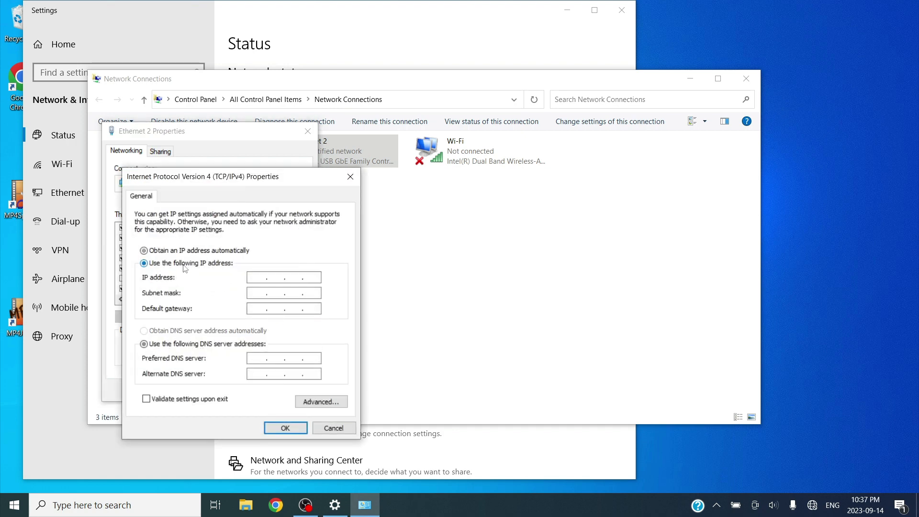
{"action": "left_click", "coordinate": [257, 277]}
{"action": "type", "text": "192.168.1.10"}
{"action": "key", "text": "Tab"}
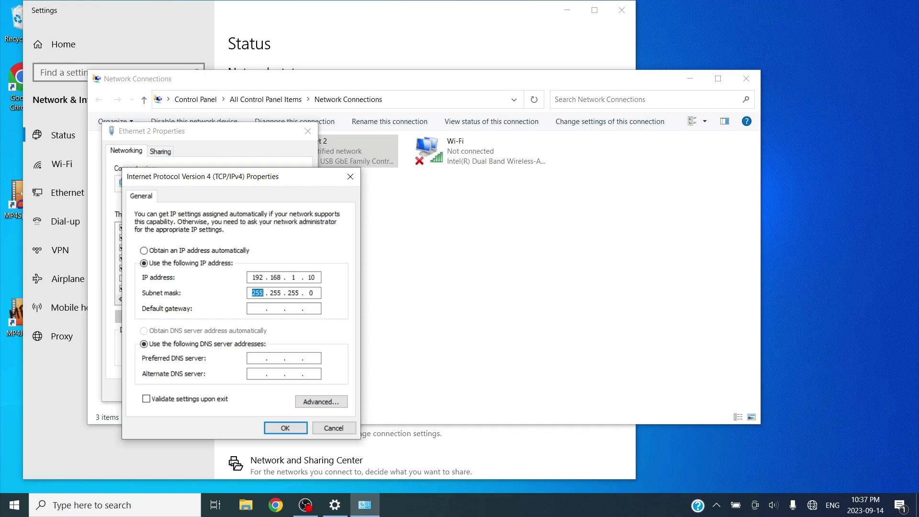
Step: Set the adapter's default gateway to 192.168.1.168, apply the IPv4 settings and close the network windows
{"action": "key", "text": "Tab"}
{"action": "type", "text": "192 . 168 . 1 . 168"}
{"action": "left_click", "coordinate": [285, 428]}
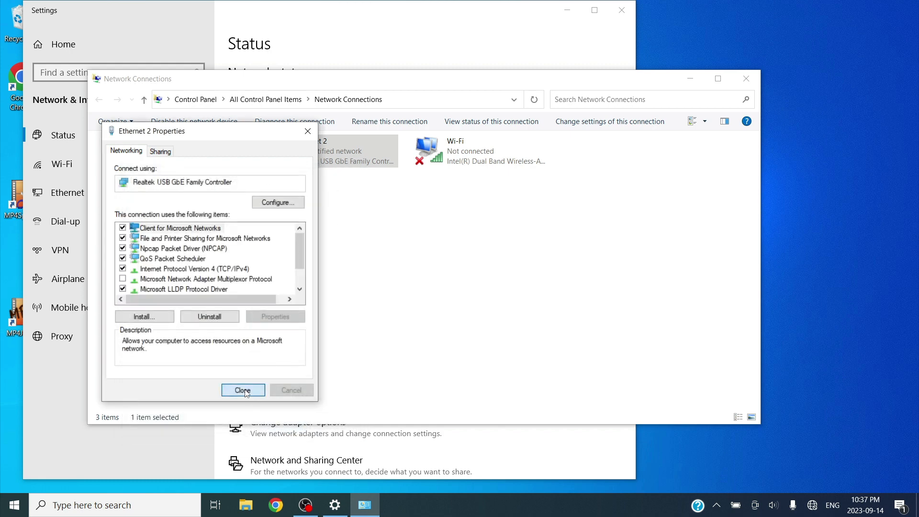
{"action": "left_click", "coordinate": [246, 391]}
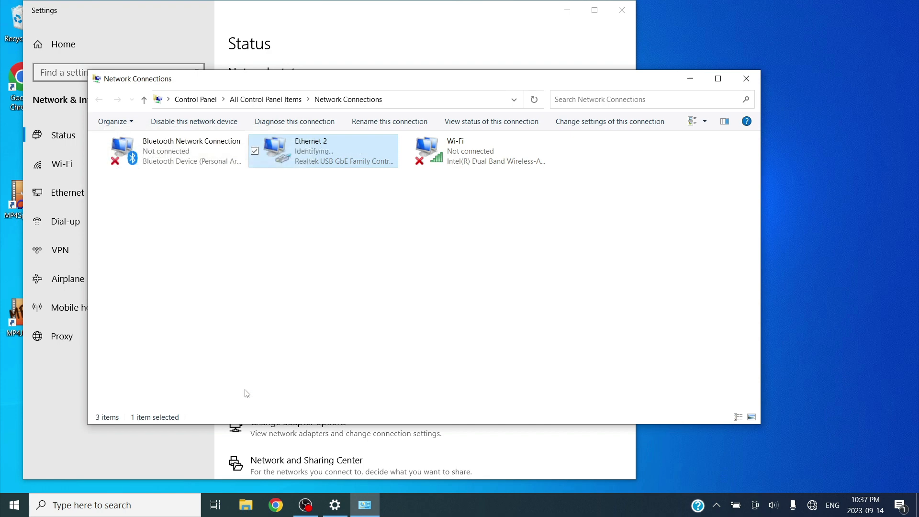
{"action": "left_click", "coordinate": [746, 79]}
{"action": "left_click", "coordinate": [624, 13]}
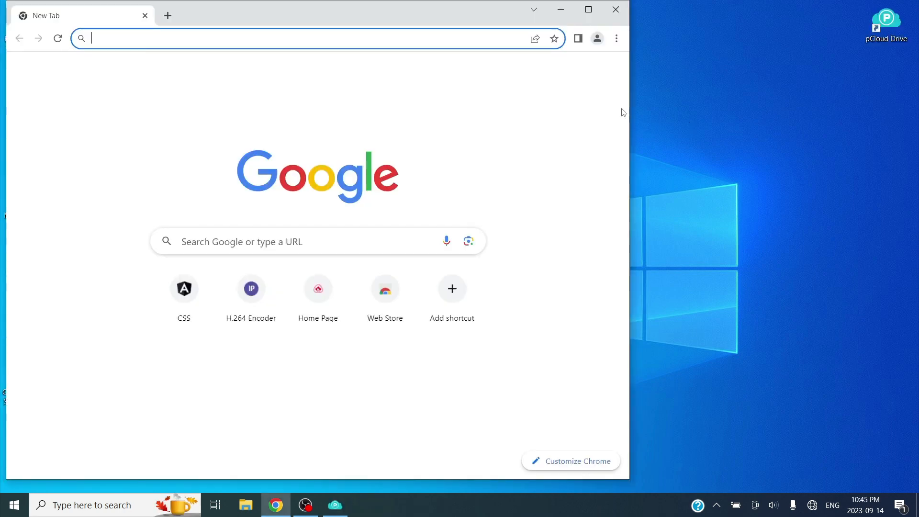
Step: Open the encoder's web interface at 192.168.1.168 in Chrome
{"action": "left_click", "coordinate": [411, 42]}
{"action": "type", "text": "192.16"}
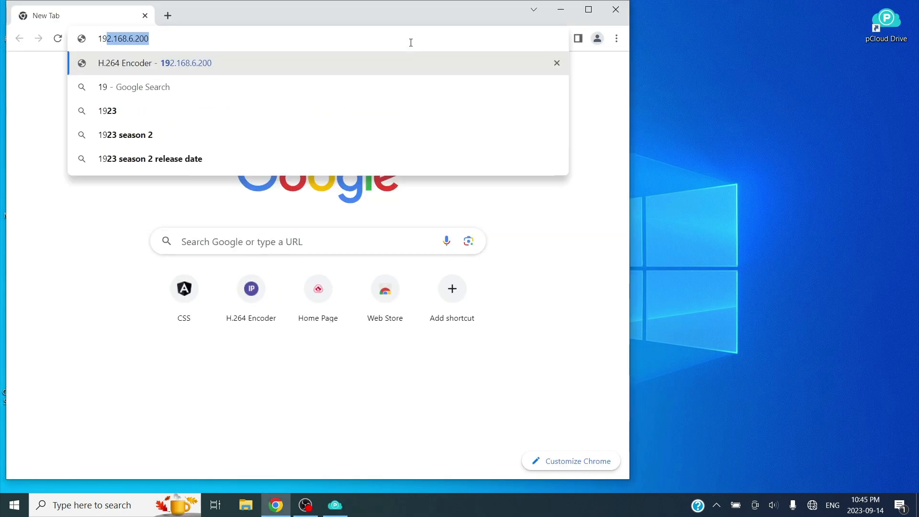
{"action": "type", "text": "8"}
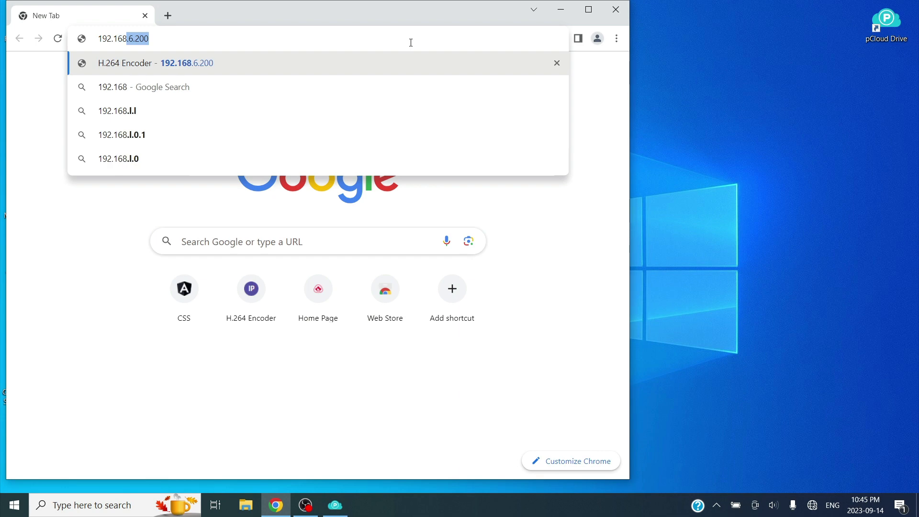
{"action": "type", "text": ".1.168"}
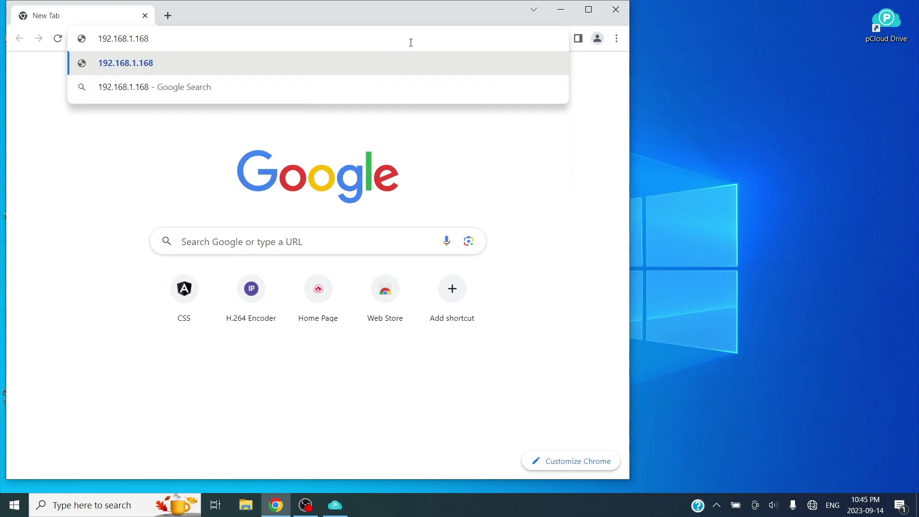
{"action": "key", "text": "Return"}
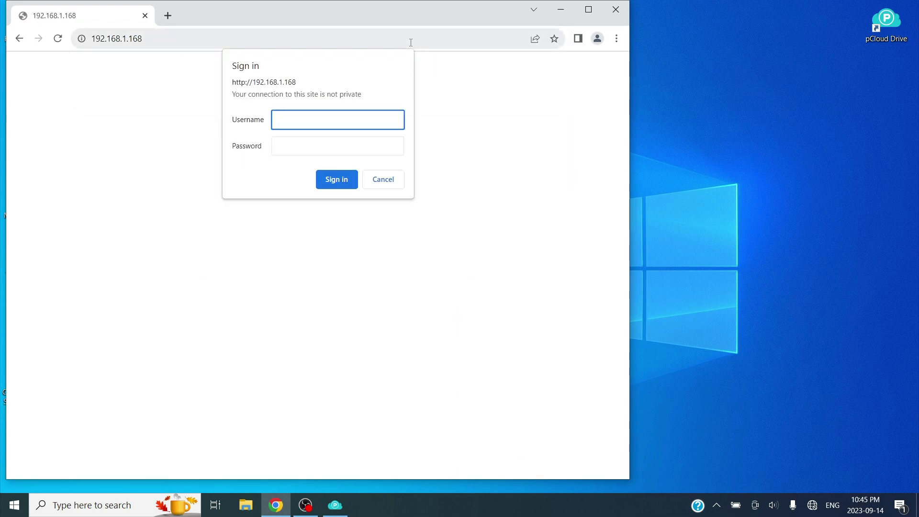
Step: Sign in to the encoder with the username admin and the account password, and dismiss the offer to save the password
{"action": "type", "text": "admin"}
{"action": "key", "text": "Tab"}
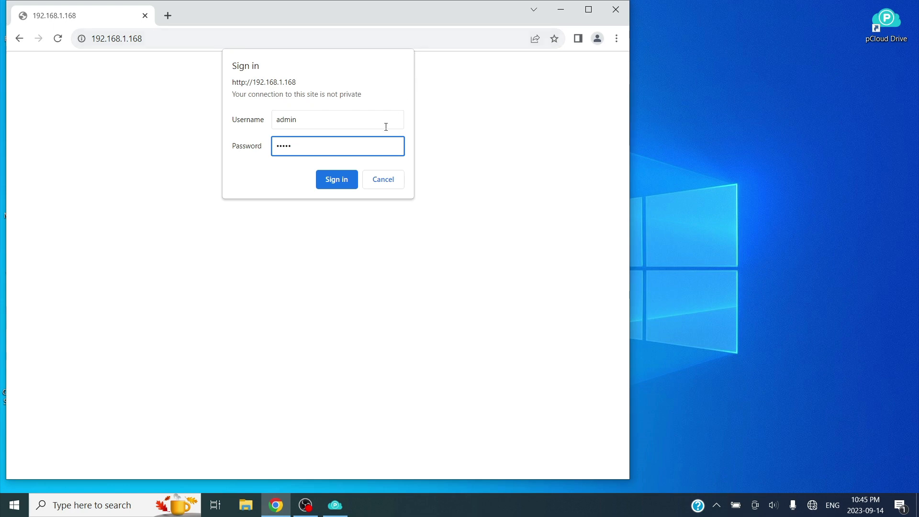
{"action": "left_click", "coordinate": [344, 179]}
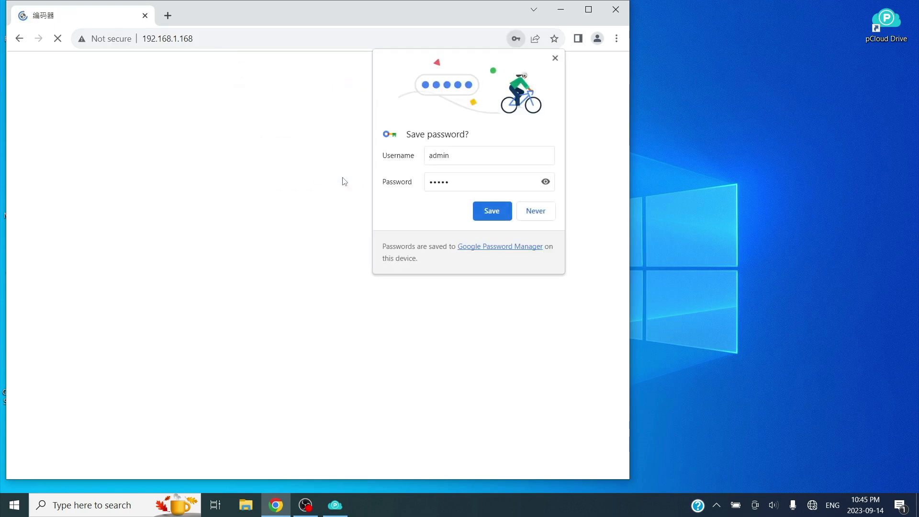
{"action": "left_click", "coordinate": [548, 63]}
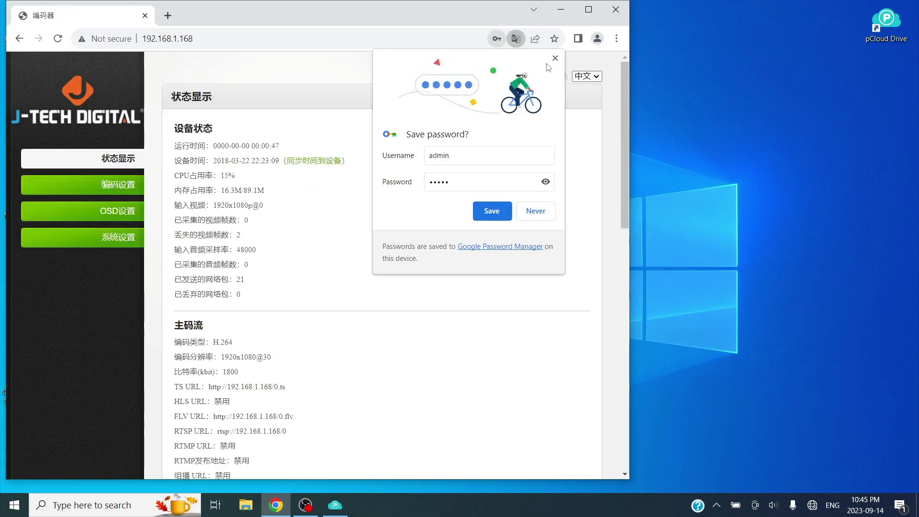
{"action": "left_click", "coordinate": [555, 58]}
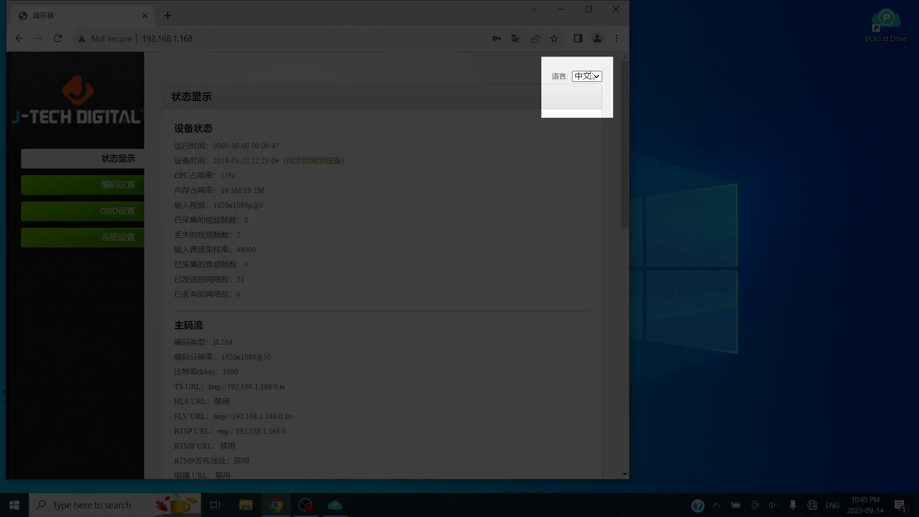
Step: Switch the encoder's web interface language to English and open the system's Upgrade and Backup page
{"action": "left_click", "coordinate": [594, 76]}
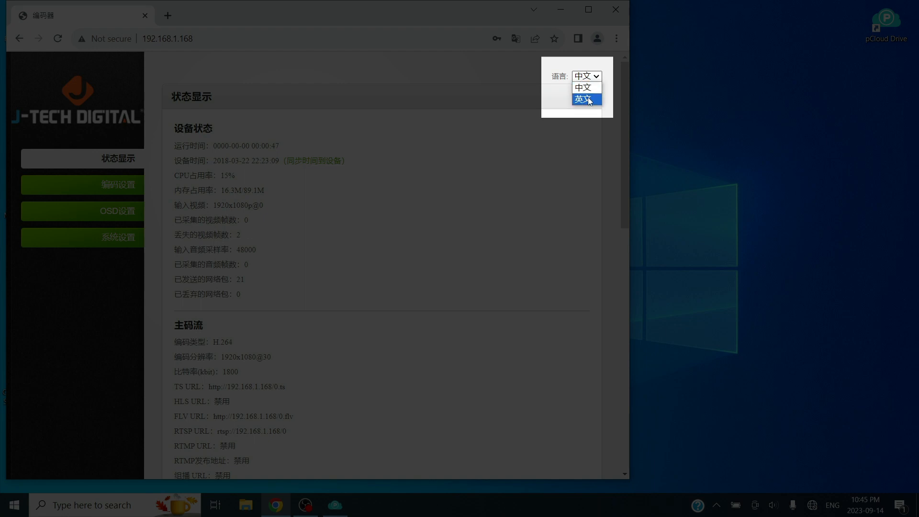
{"action": "left_click", "coordinate": [589, 98]}
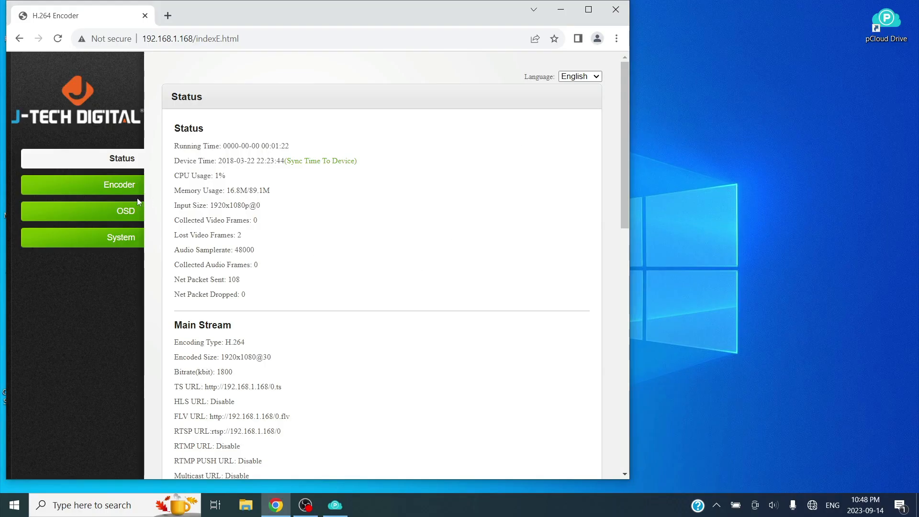
{"action": "left_click", "coordinate": [120, 239]}
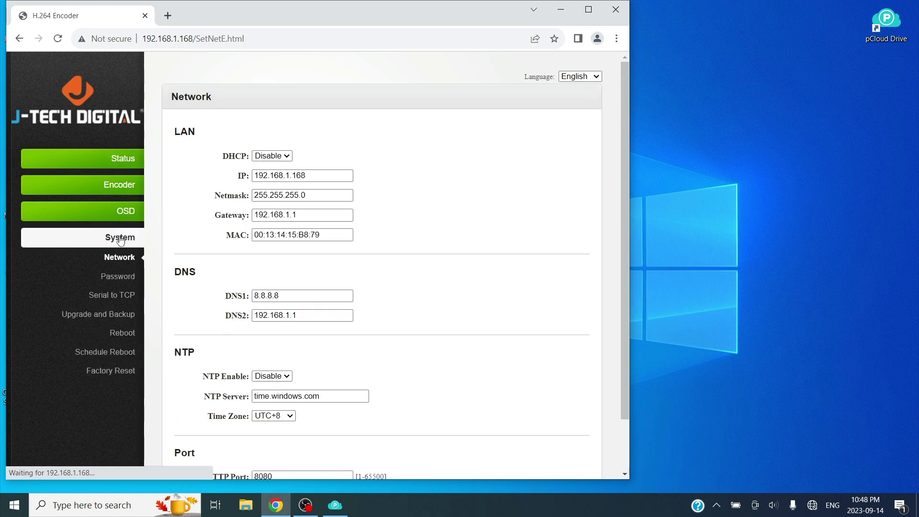
{"action": "left_click", "coordinate": [112, 320]}
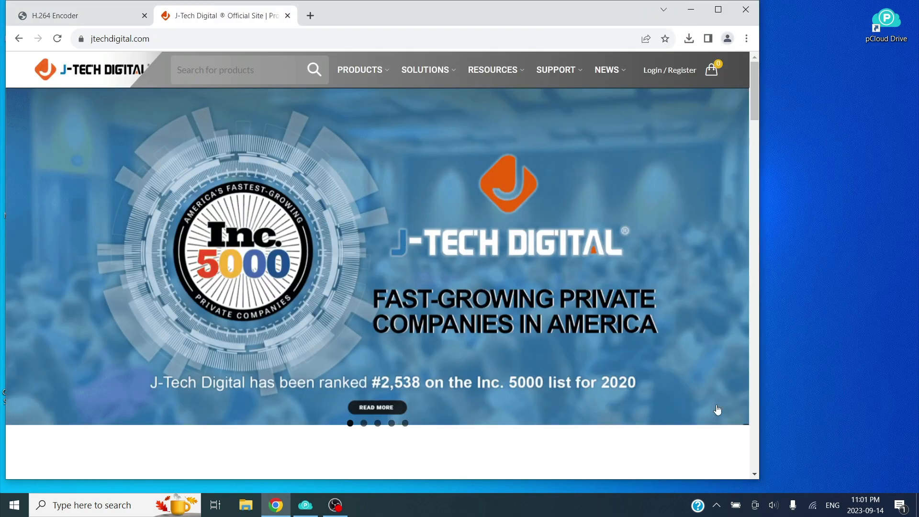
Step: Download Firmware V3.10 for the JTD220 H.264 IPTV Encoder from the firmware category of J-Tech Digital's downloads page
{"action": "mouse_move", "coordinate": [511, 75]}
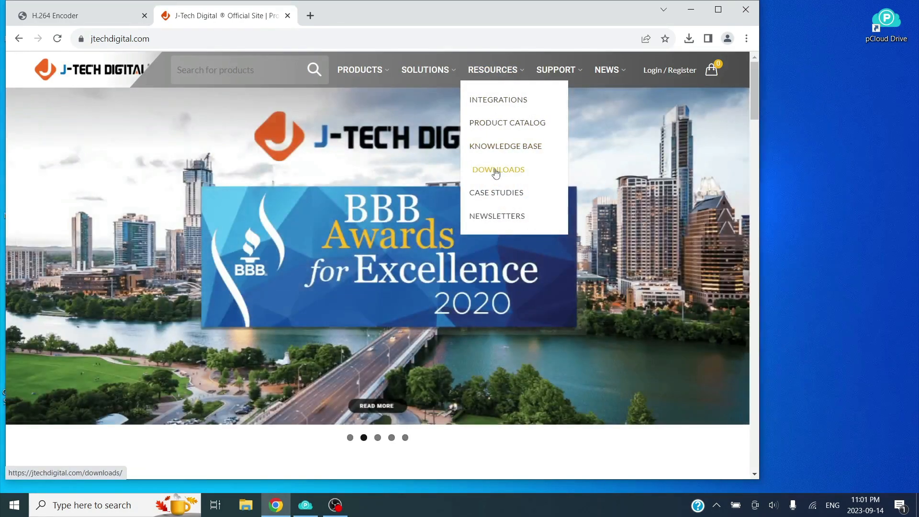
{"action": "left_click", "coordinate": [495, 173]}
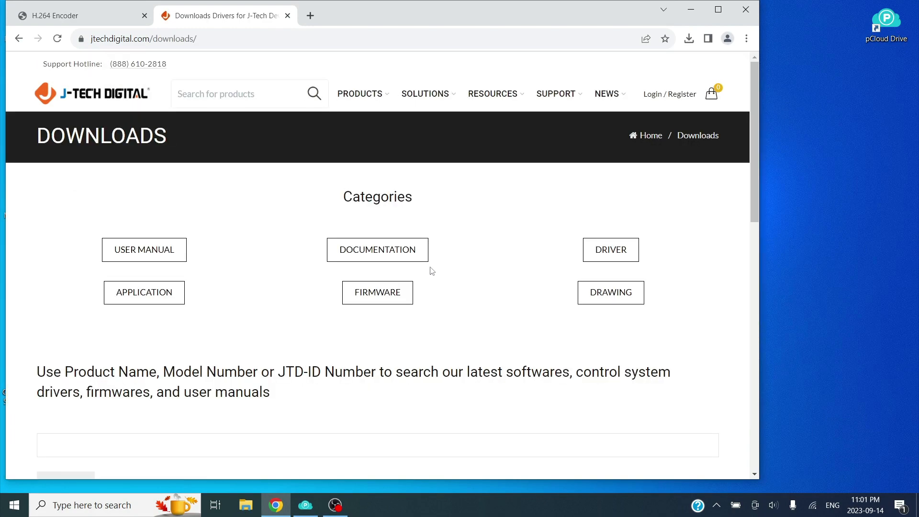
{"action": "left_click", "coordinate": [395, 293]}
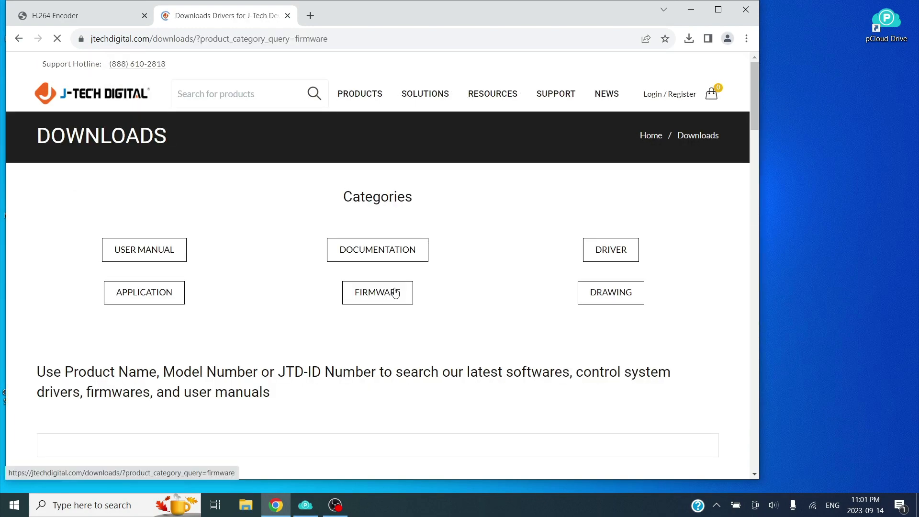
{"action": "scroll", "coordinate": [364, 393], "scroll_direction": "down", "scroll_amount": 15}
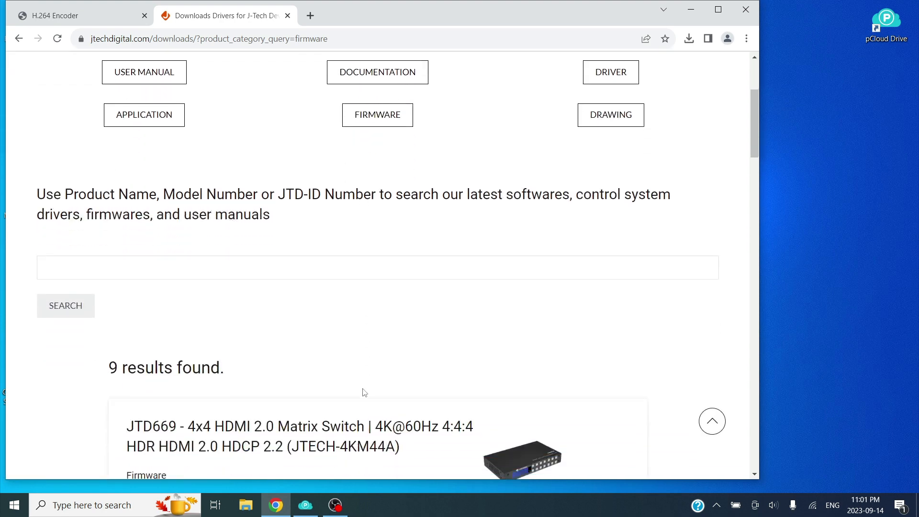
{"action": "scroll", "coordinate": [365, 391], "scroll_direction": "down", "scroll_amount": 14}
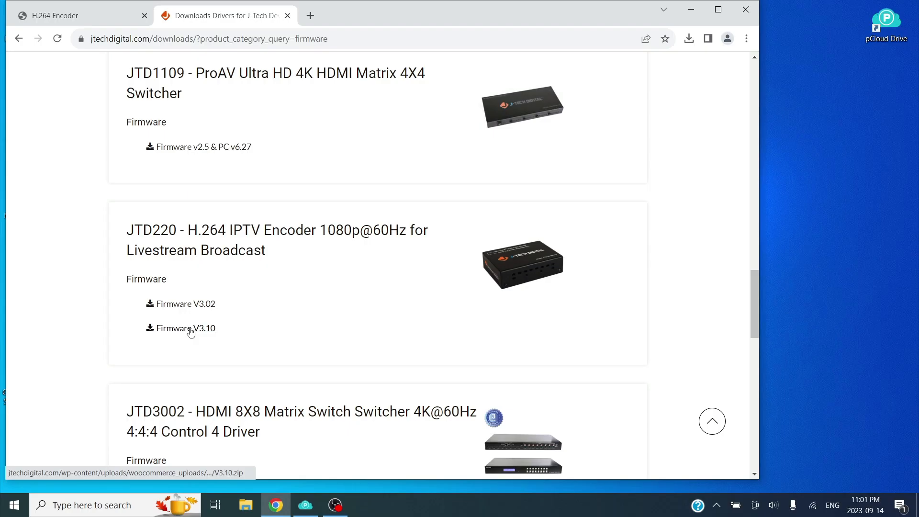
{"action": "left_click", "coordinate": [190, 328]}
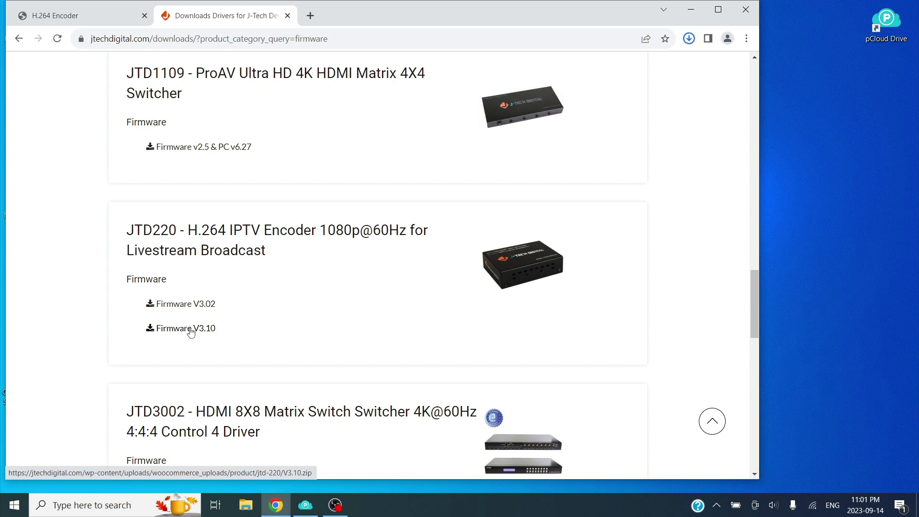
Step: Show the downloaded V3.10.zip in its folder from the browser's full download list
{"action": "left_click", "coordinate": [689, 39]}
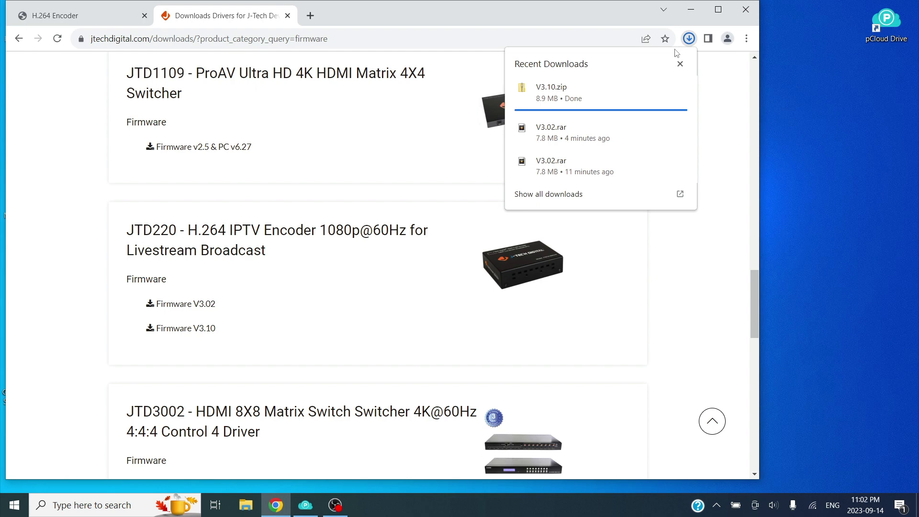
{"action": "left_click", "coordinate": [570, 191]}
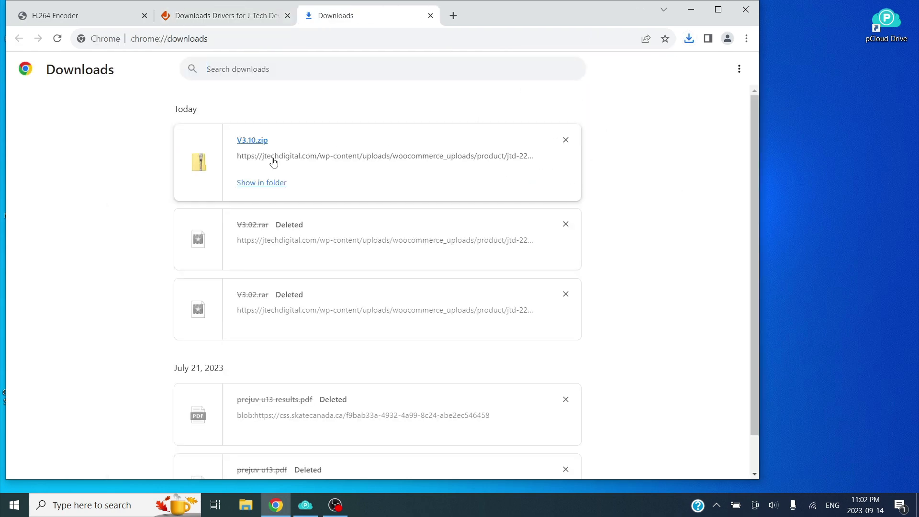
{"action": "left_click", "coordinate": [267, 183]}
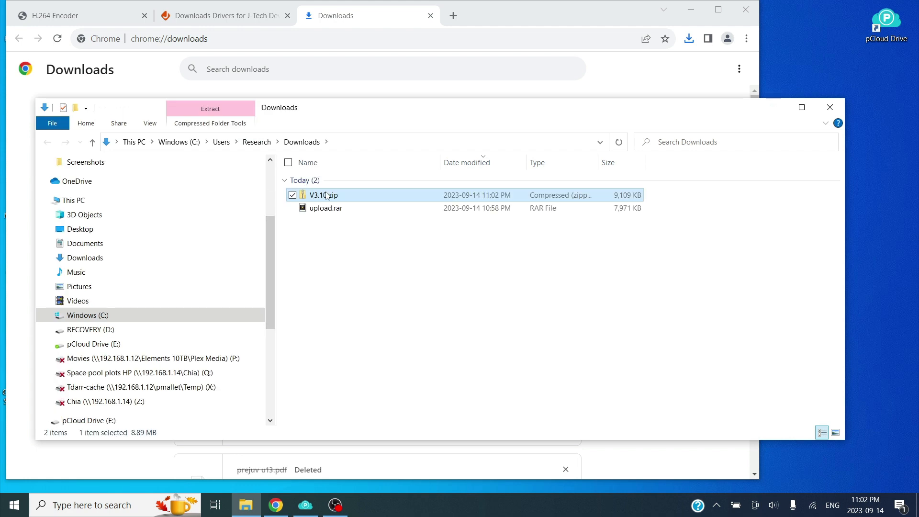
Step: Extract V3.10.zip in the Downloads folder and open the inner V3.10 folder that holds the firmware file
{"action": "right_click", "coordinate": [327, 197]}
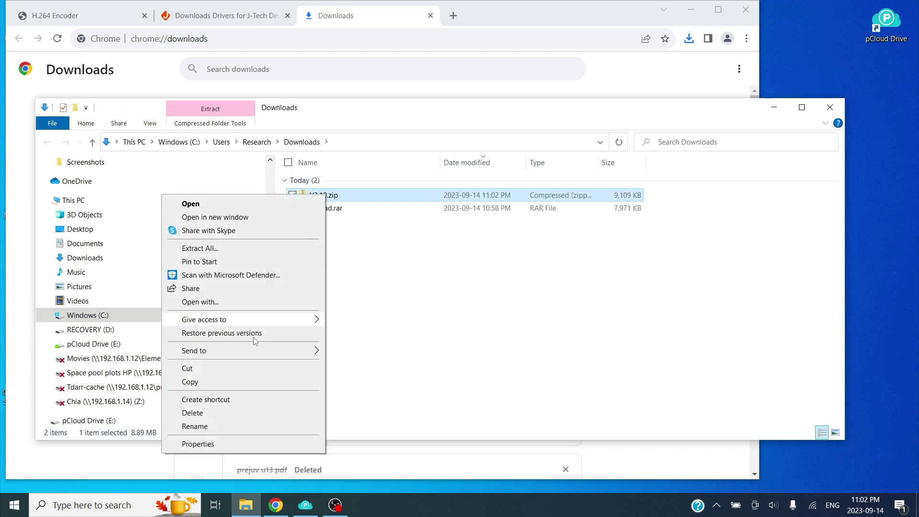
{"action": "left_click", "coordinate": [234, 250]}
{"action": "left_click", "coordinate": [549, 373]}
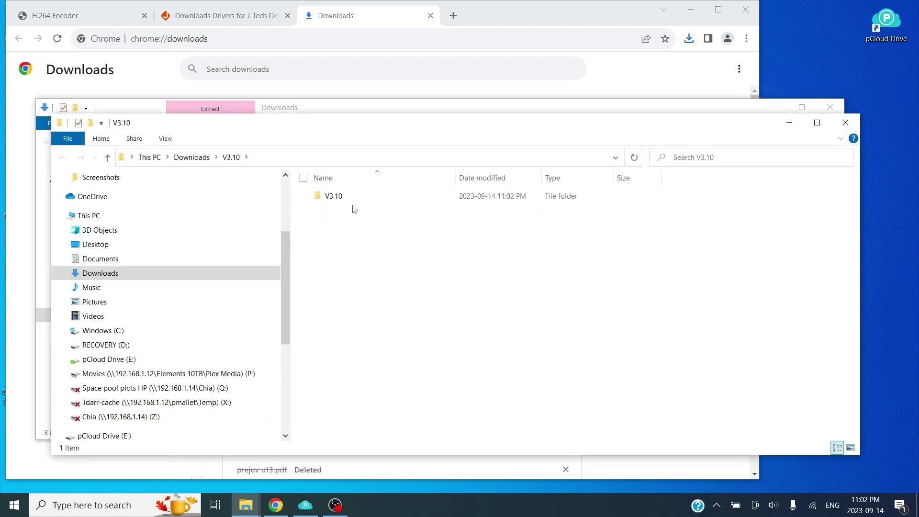
{"action": "double_click", "coordinate": [337, 197]}
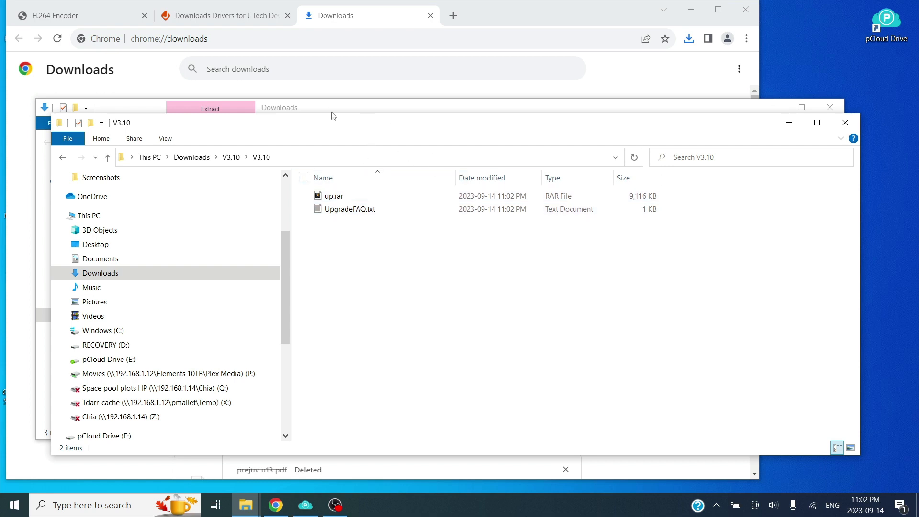
{"action": "left_click_drag", "start_coordinate": [322, 126], "coordinate": [376, 147]}
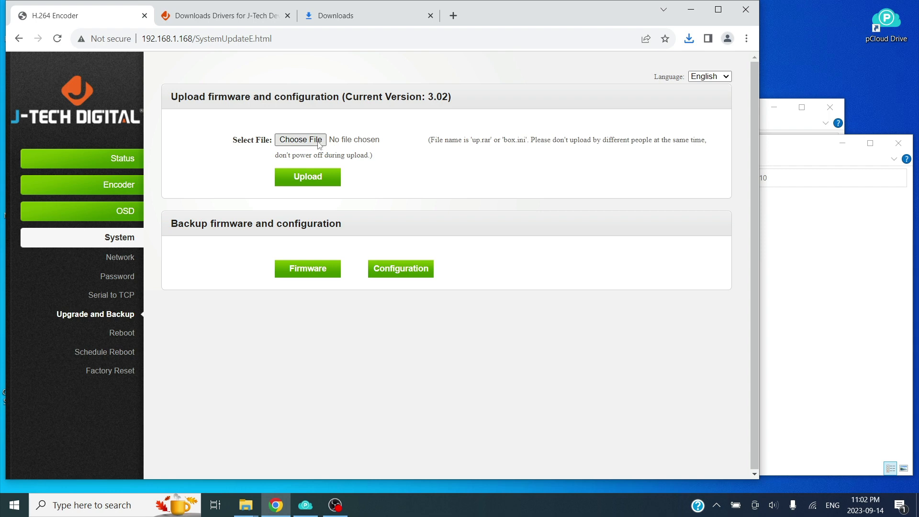
Step: Choose up.rar from the nested V3.10 folder in Downloads as the encoder's firmware file to upload
{"action": "left_click", "coordinate": [316, 143]}
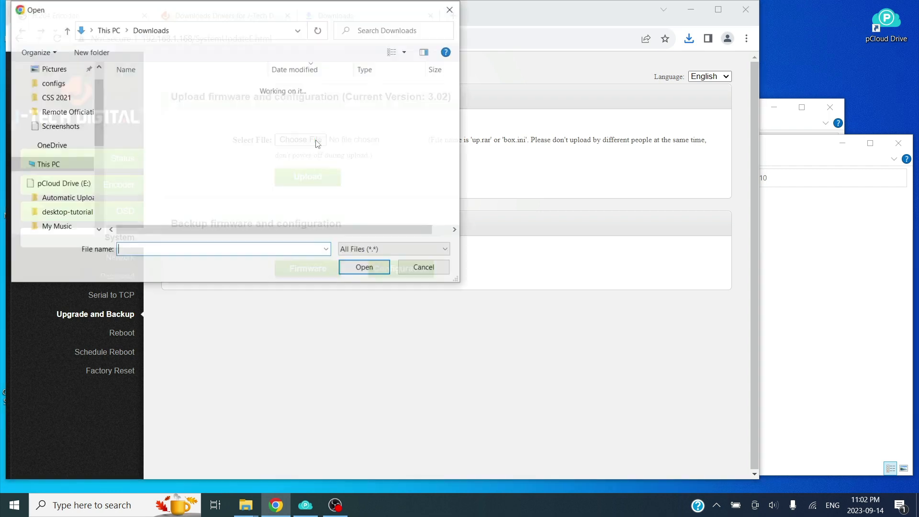
{"action": "double_click", "coordinate": [189, 132]}
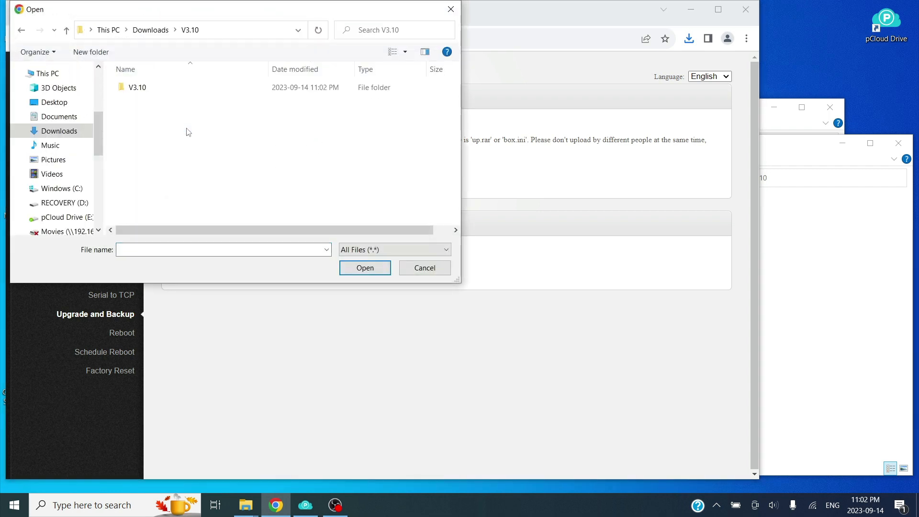
{"action": "double_click", "coordinate": [151, 88]}
{"action": "left_click", "coordinate": [137, 91]}
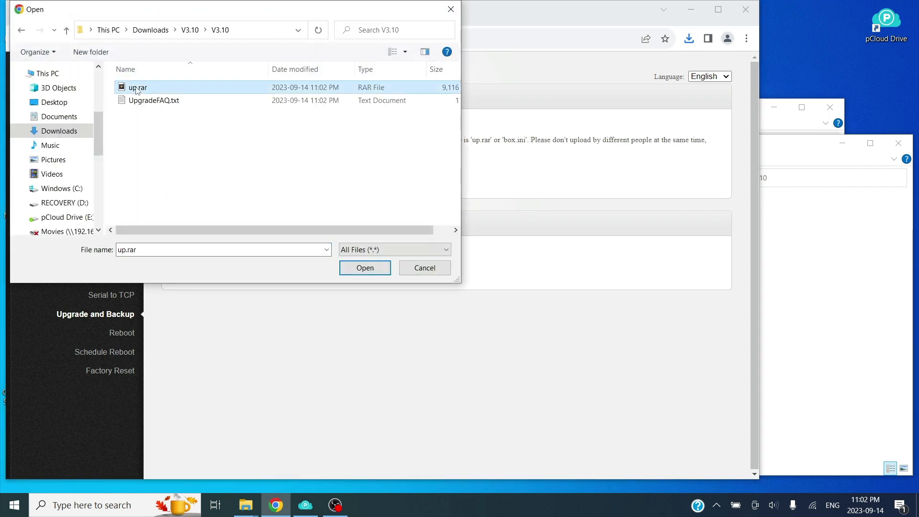
{"action": "left_click", "coordinate": [374, 270]}
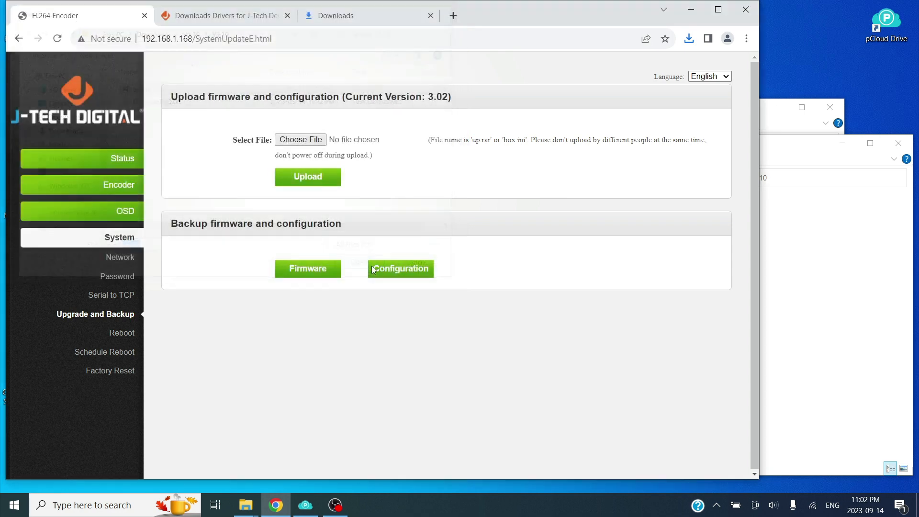
Step: Upload the chosen up.rar firmware file to the encoder and reboot the device to apply the update
{"action": "left_click", "coordinate": [321, 179]}
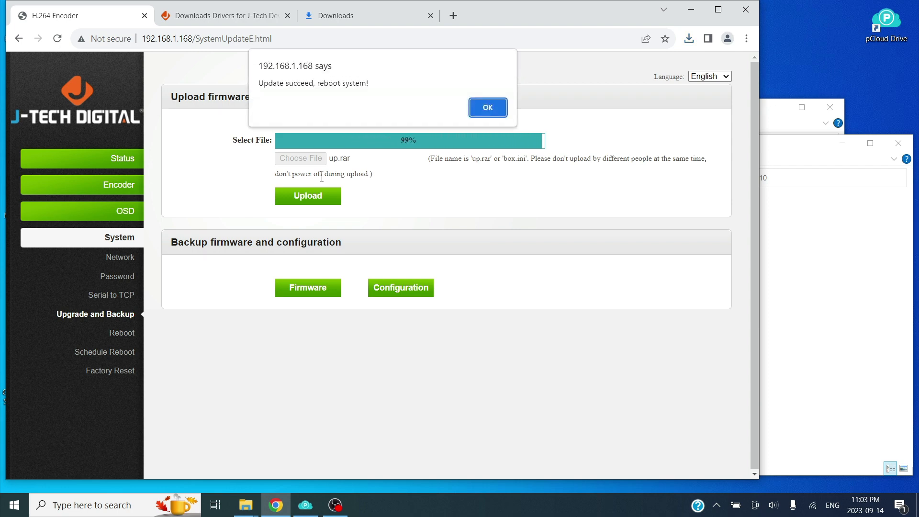
{"action": "left_click", "coordinate": [488, 110]}
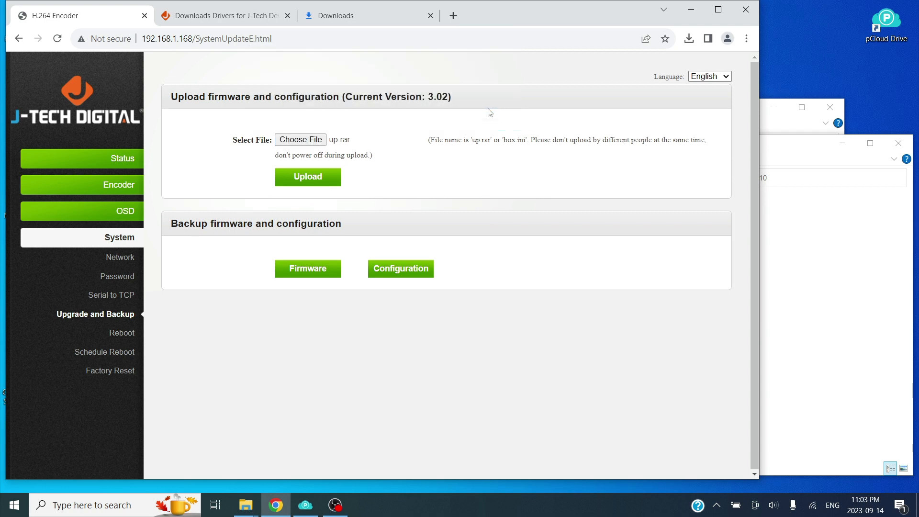
{"action": "left_click", "coordinate": [122, 334]}
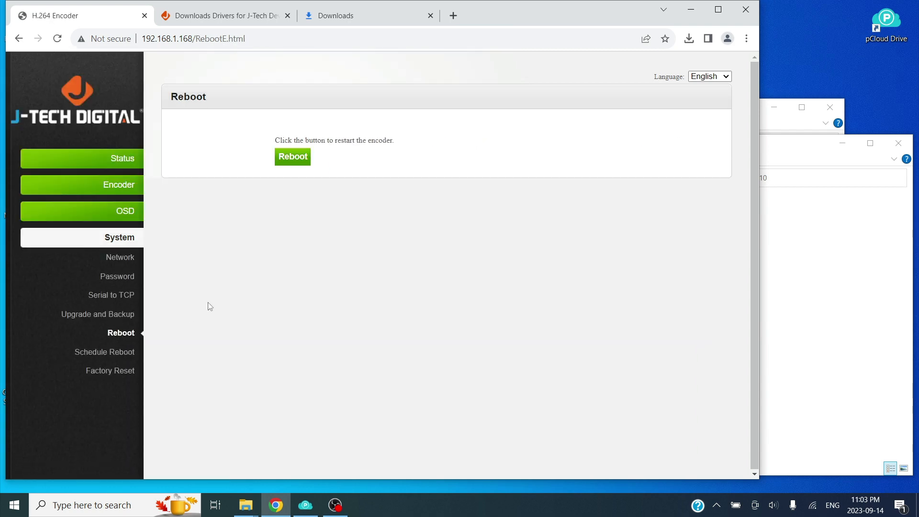
{"action": "left_click", "coordinate": [292, 158]}
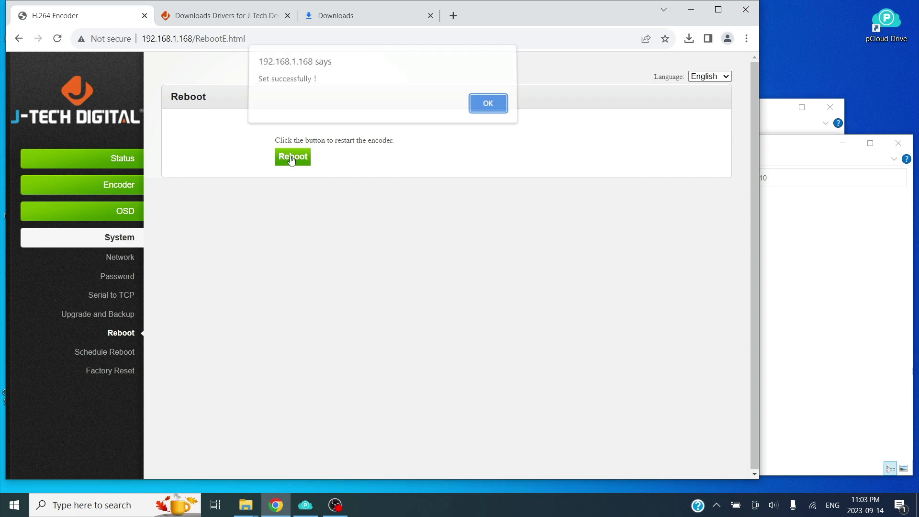
{"action": "left_click", "coordinate": [484, 113]}
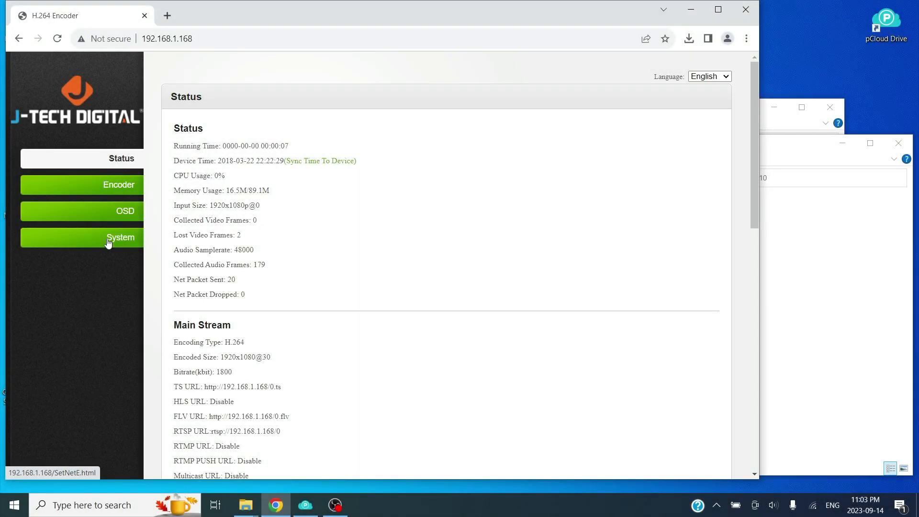
Step: Check the current firmware version on the rebooted encoder's upgrade and backup page
{"action": "left_click", "coordinate": [108, 242]}
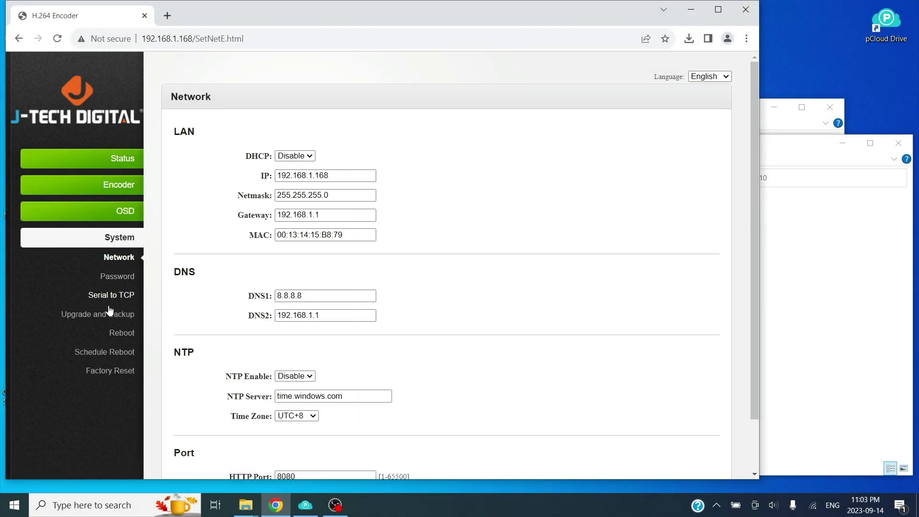
{"action": "left_click", "coordinate": [110, 317]}
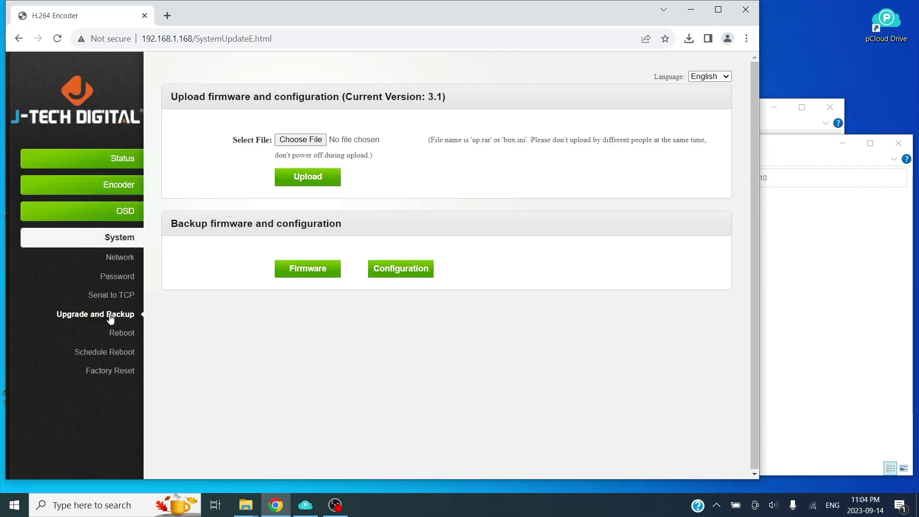